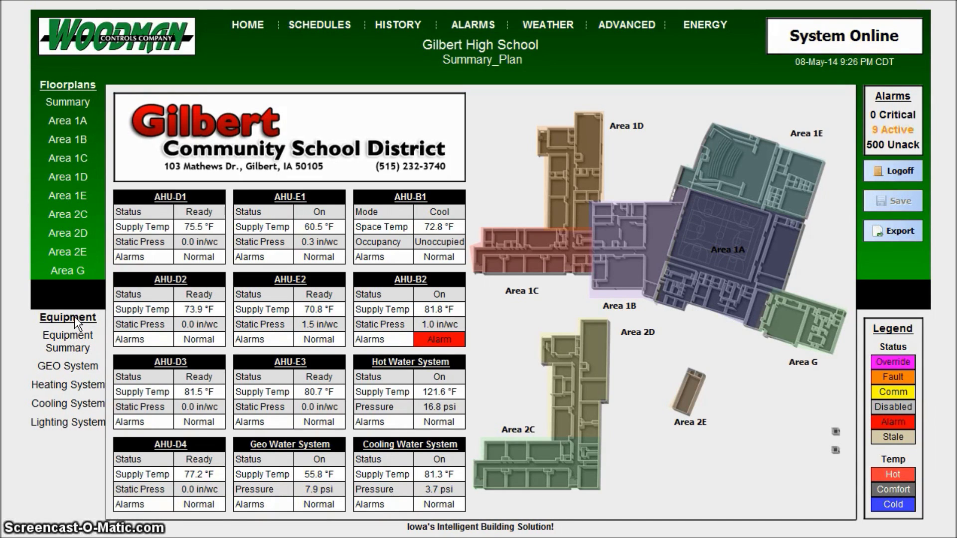
Browse the area floorplans, including Area G, and return to the summary floorplan
left_click(80, 349)
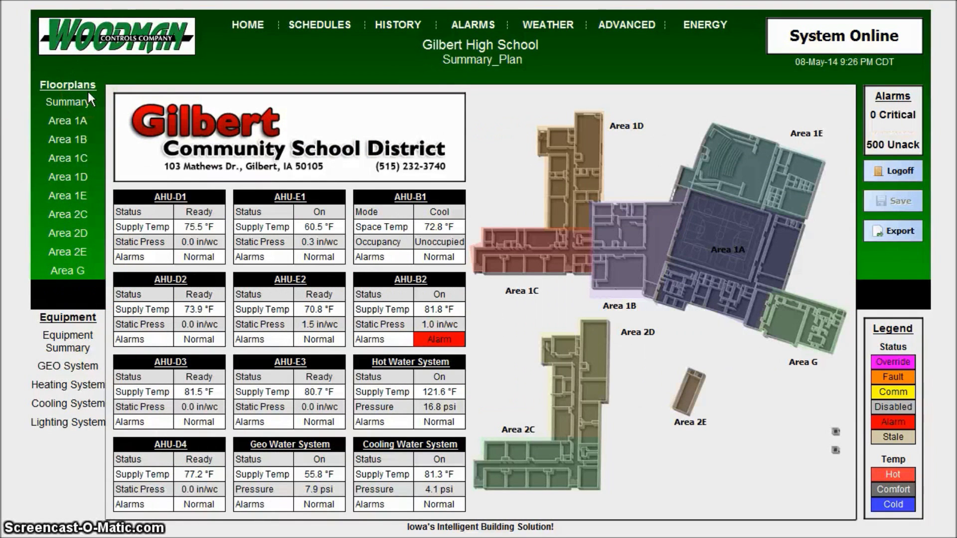
left_click(89, 136)
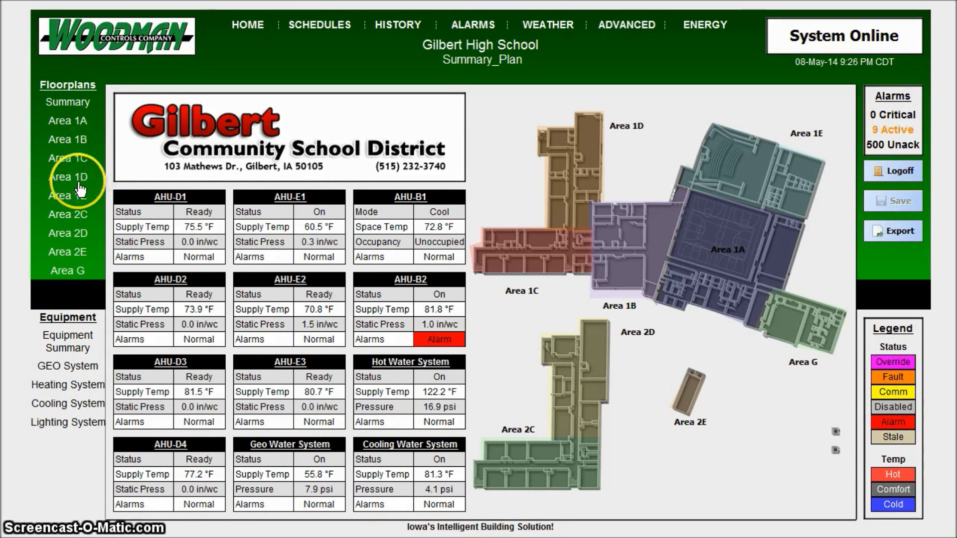
left_click(71, 274)
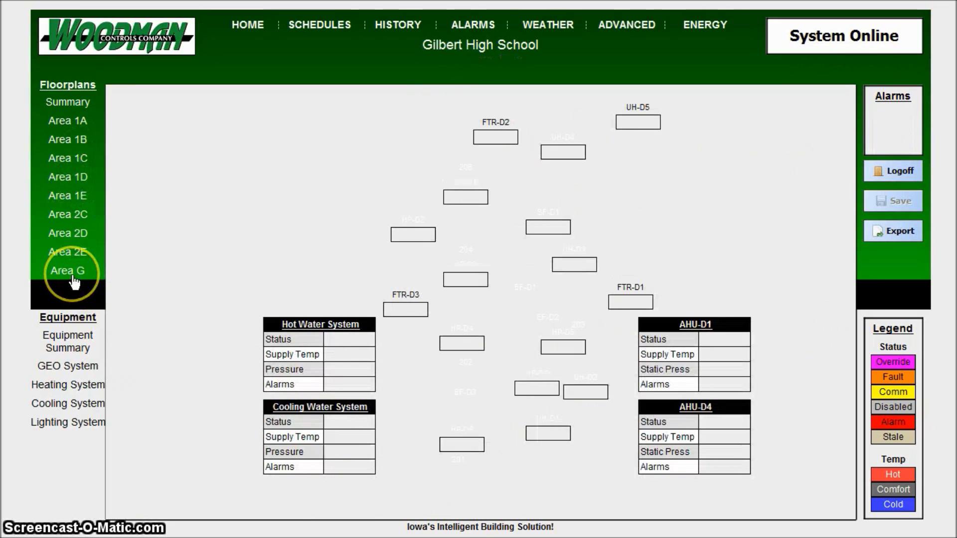
left_click(78, 124)
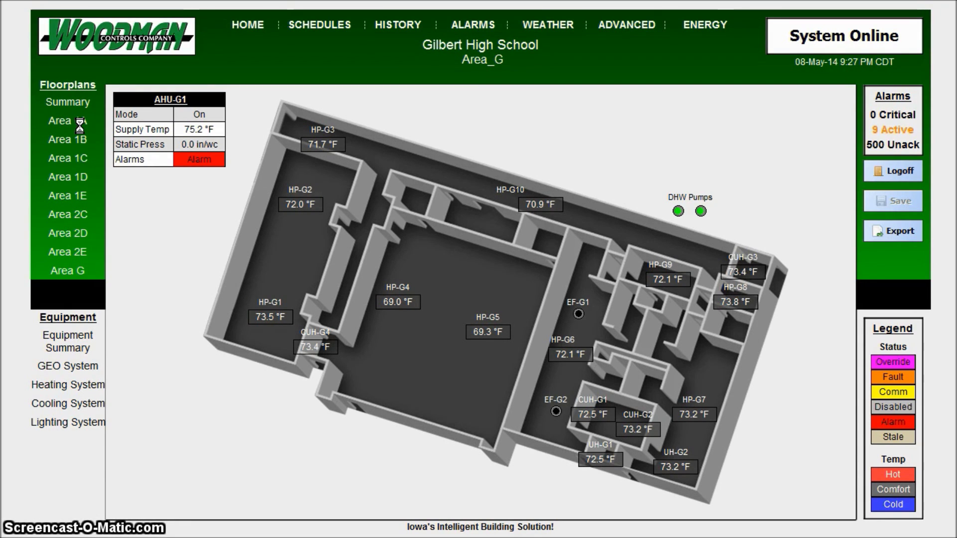
left_click(70, 101)
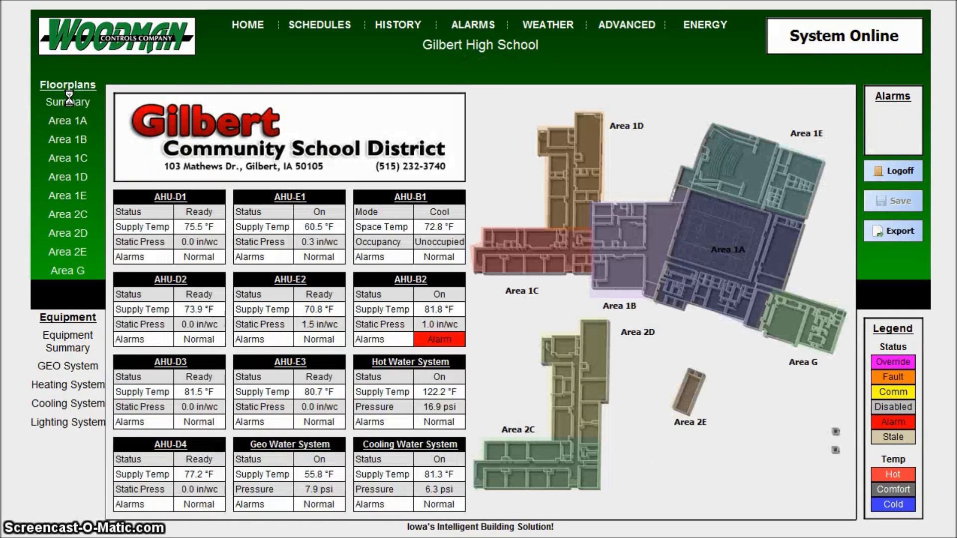
left_click(168, 49)
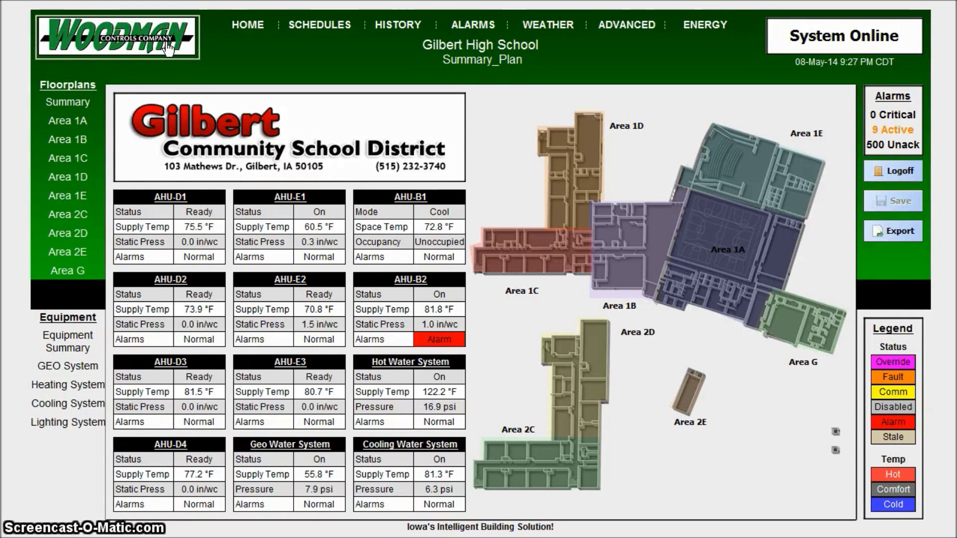
left_click(246, 27)
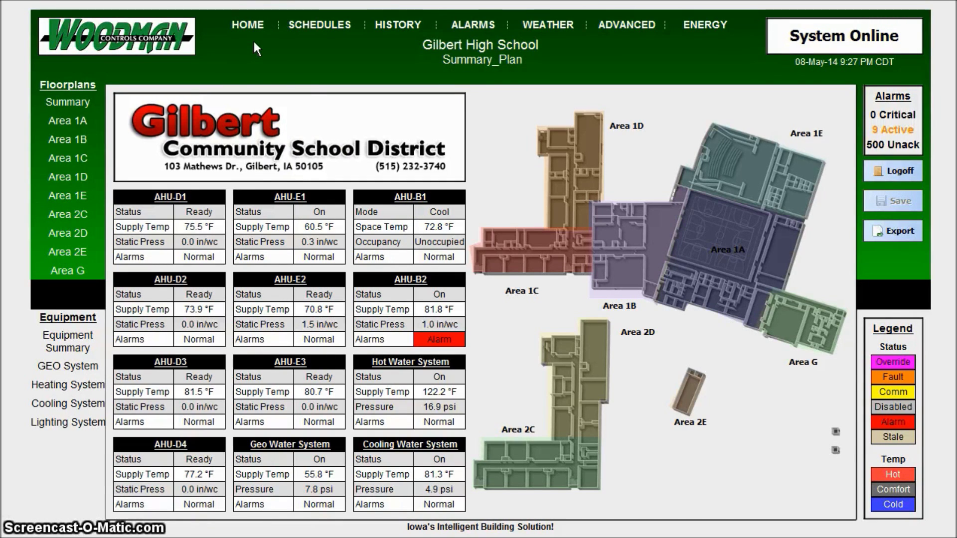
Review the weekly schedules and check the schedule assignment in the setpoints of a heat pump on the Area 2D floorplan
left_click(307, 30)
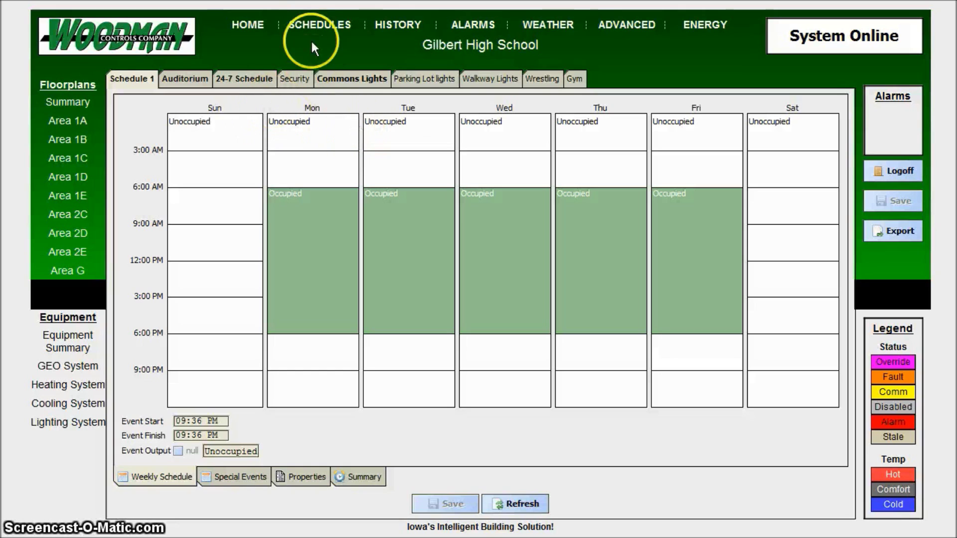
left_click(68, 233)
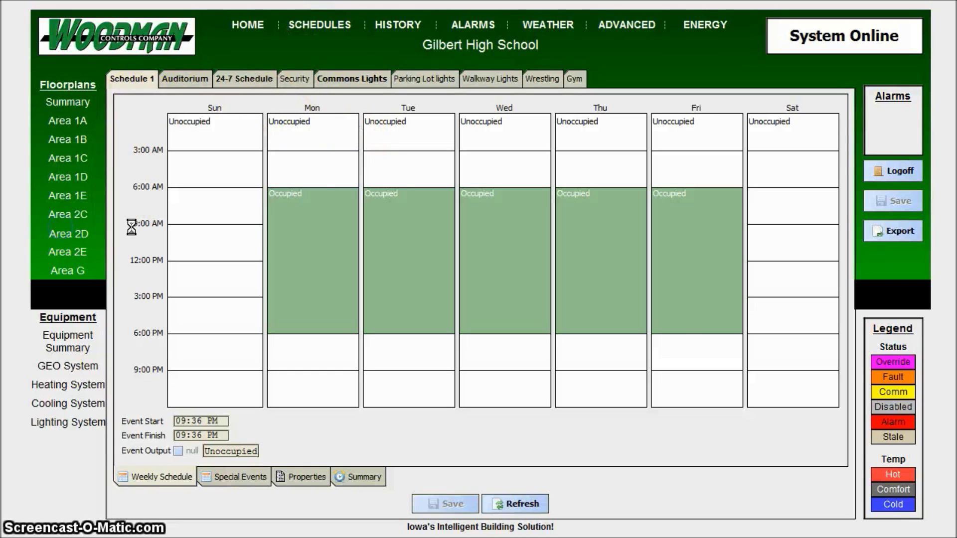
left_click(465, 190)
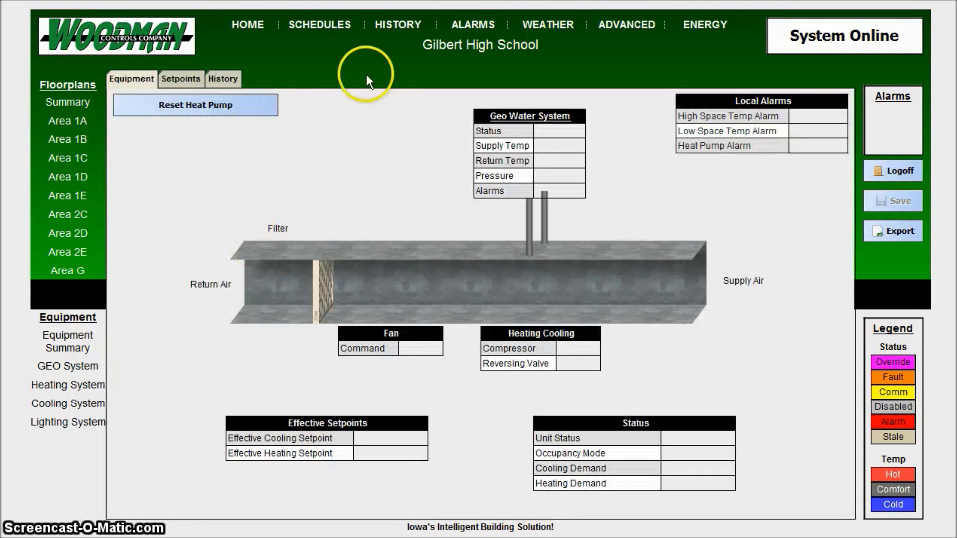
left_click(183, 81)
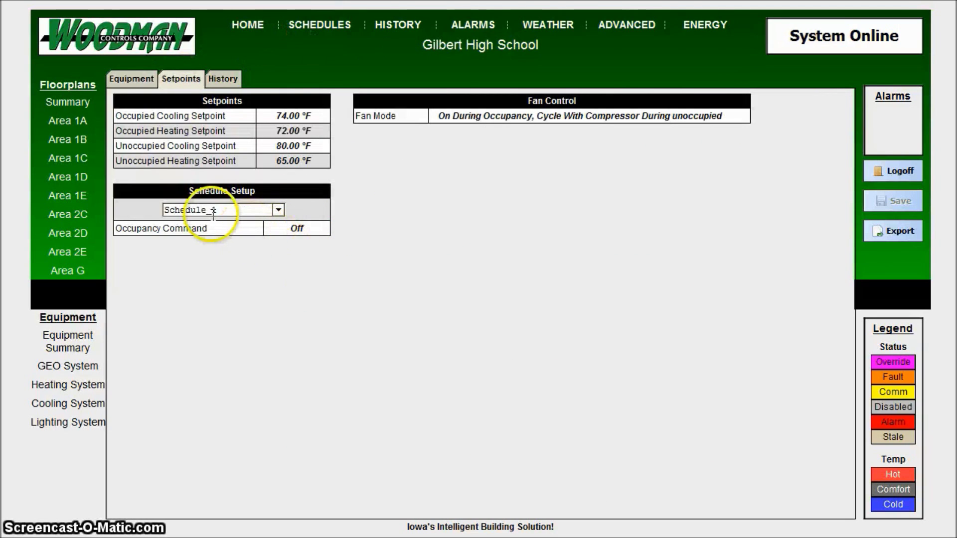
left_click(324, 24)
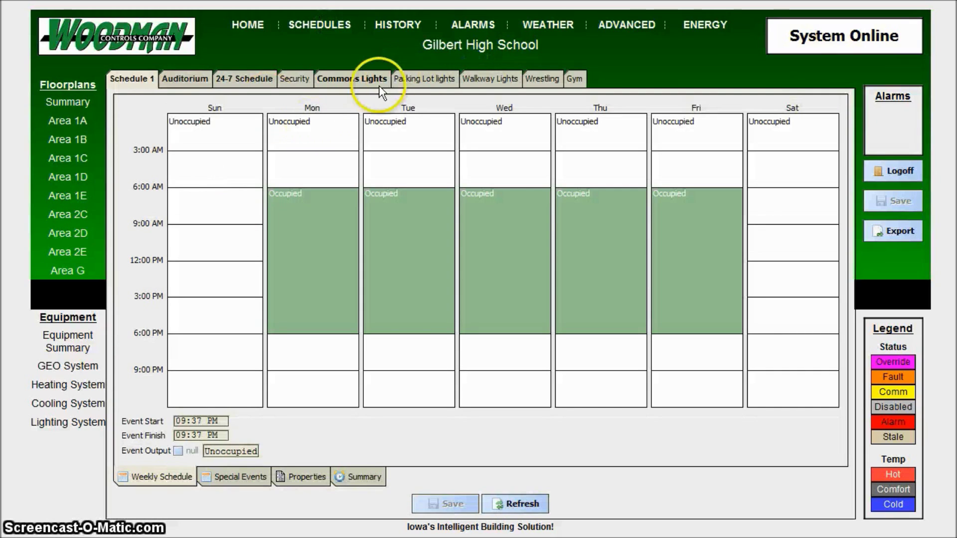
Look over the history chart builder and today's audit history
left_click(395, 24)
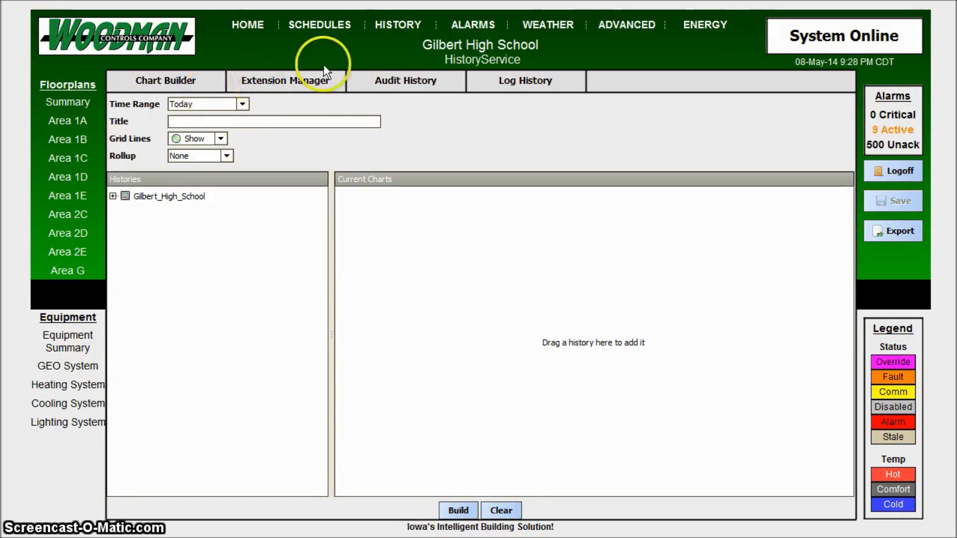
left_click(388, 85)
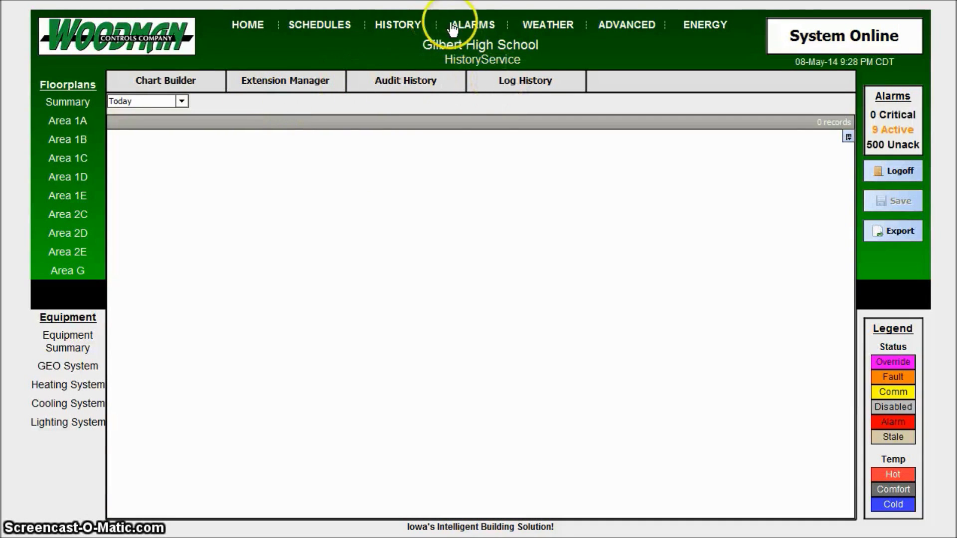
left_click(400, 25)
Review the open alarm sources in the alarm summary and view the current and forecast weather conditions
left_click(471, 17)
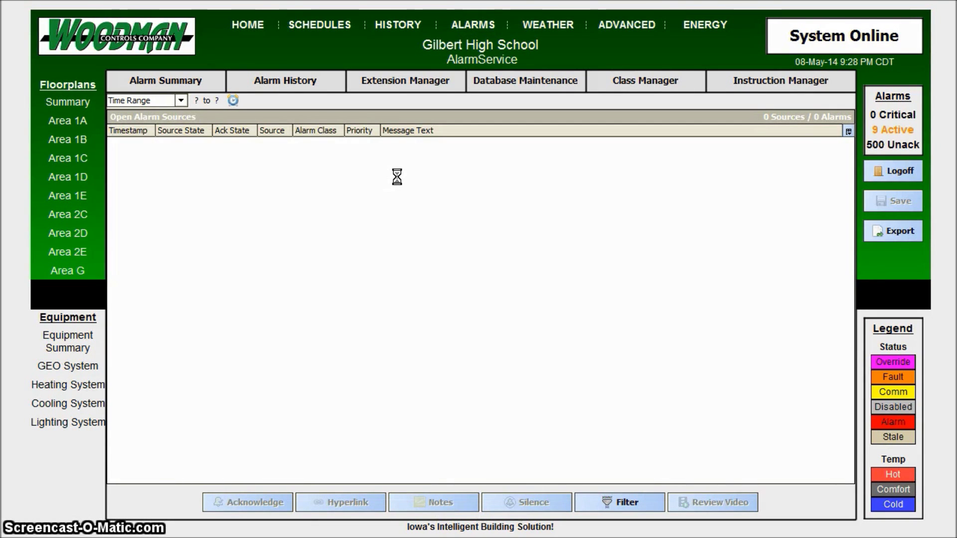
left_click(299, 316)
left_click(109, 511)
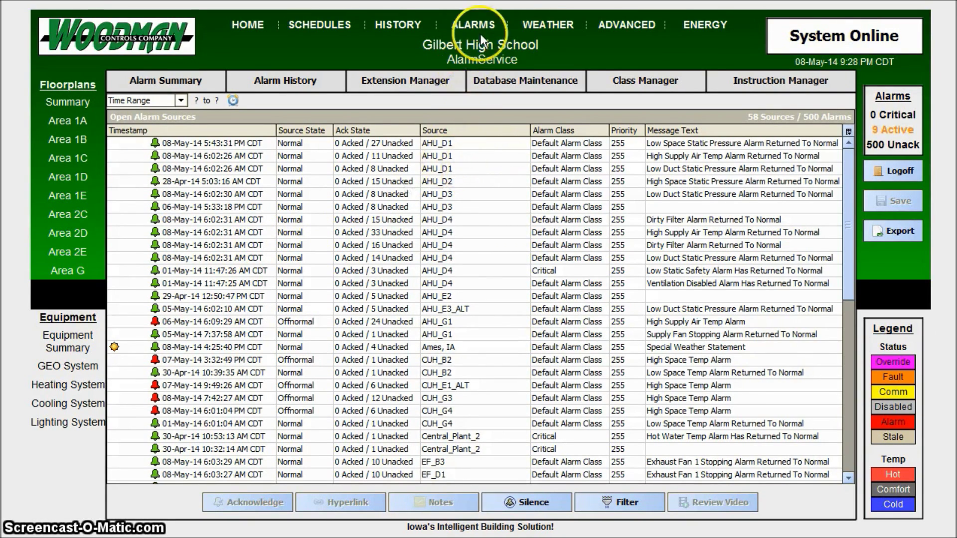
left_click(548, 26)
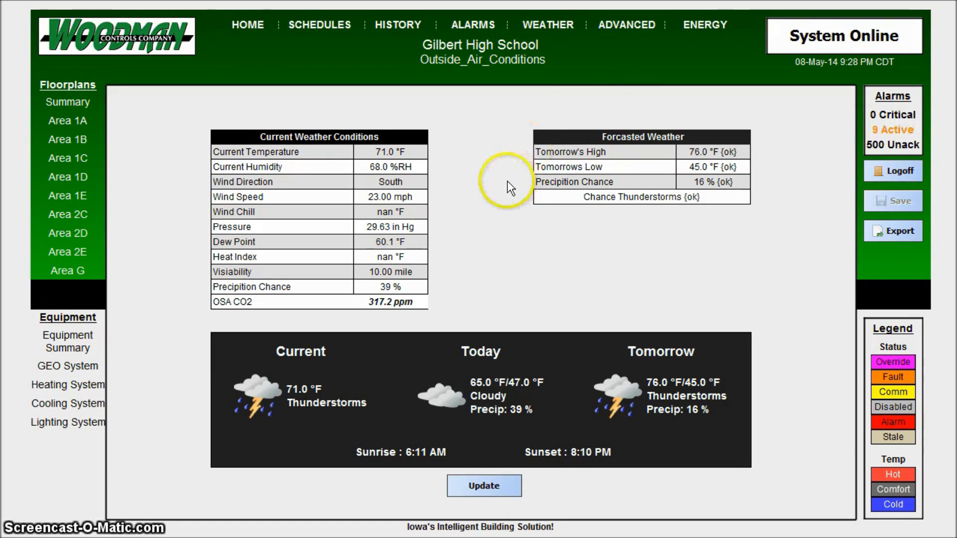
View the advanced user manager, service contact and override summary pages, and open the energy page
left_click(623, 26)
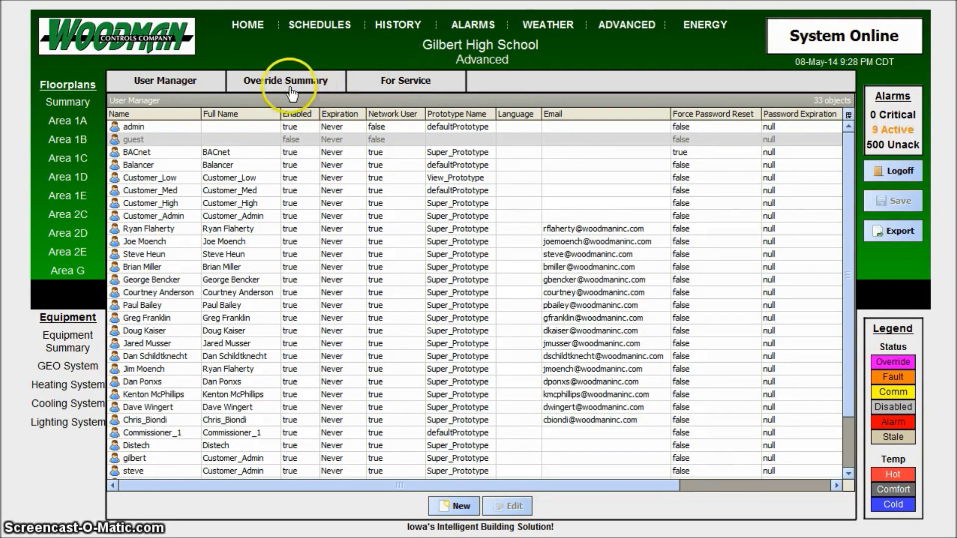
left_click(360, 80)
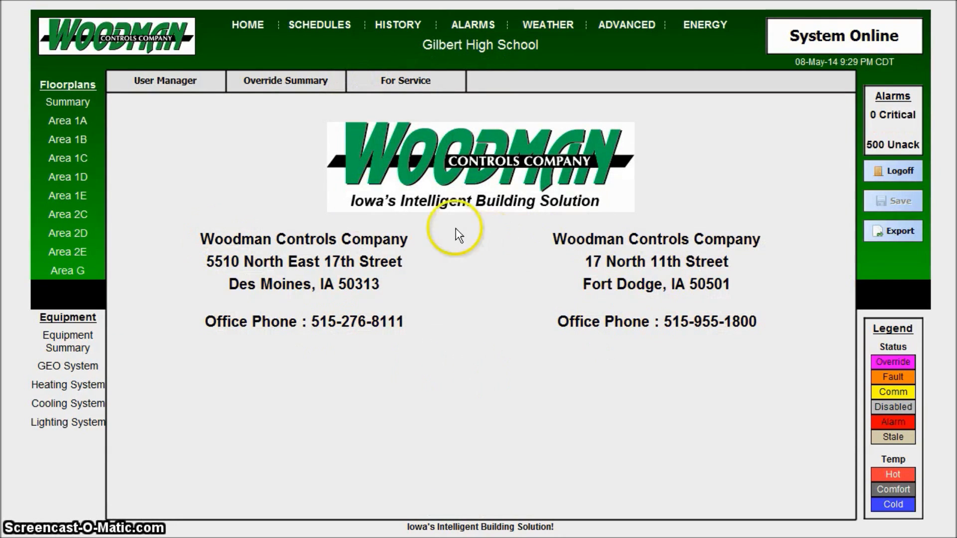
left_click(282, 90)
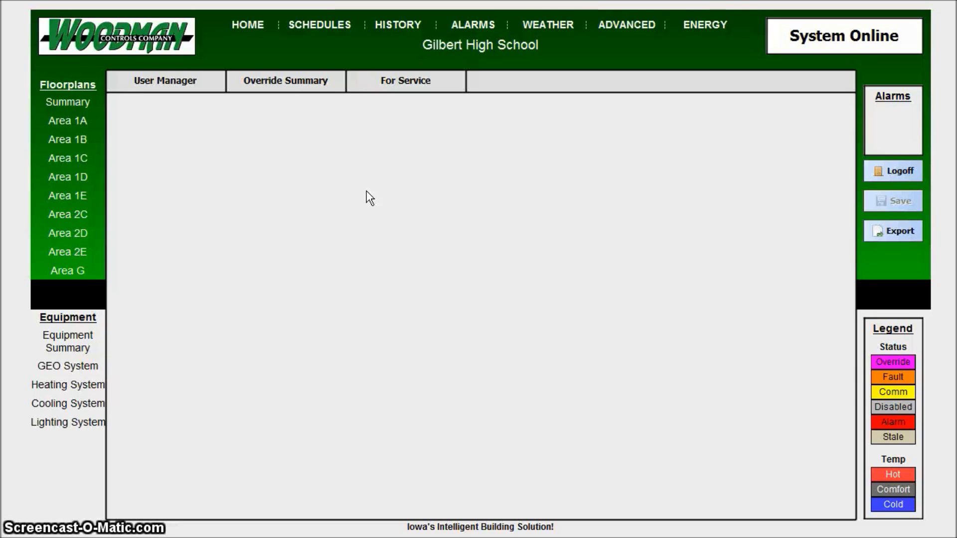
left_click(553, 137)
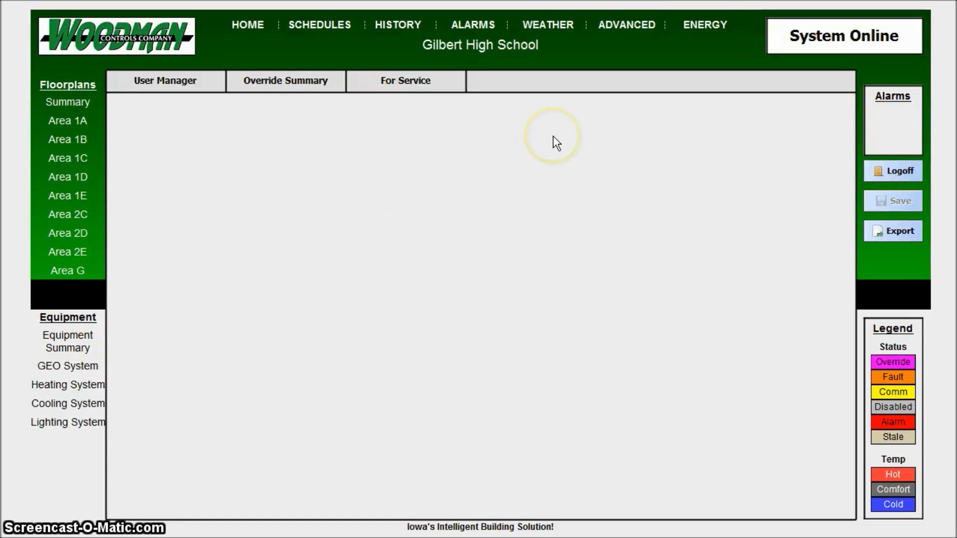
left_click(704, 28)
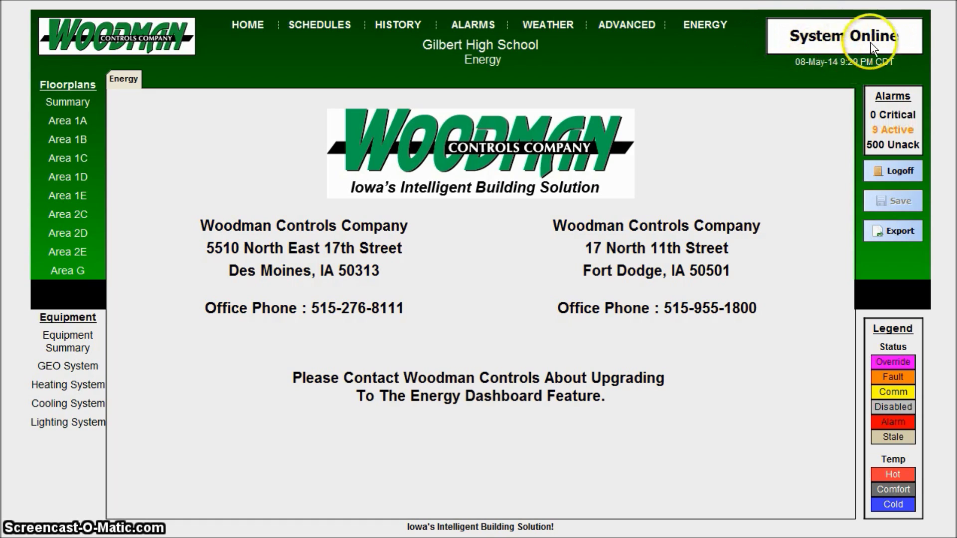
Open the UH-E1 unit heater's equipment page from the Area 2E floorplan
left_click(61, 251)
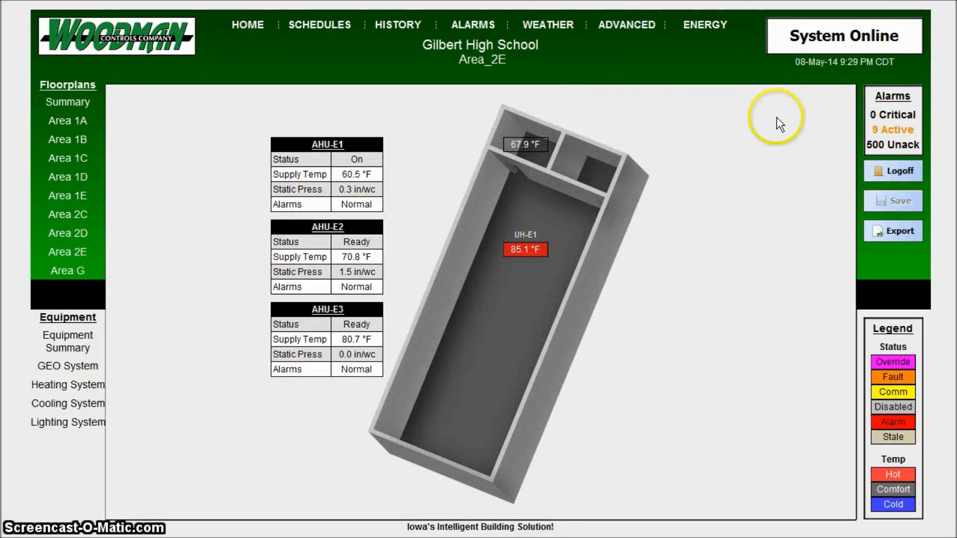
left_click(528, 250)
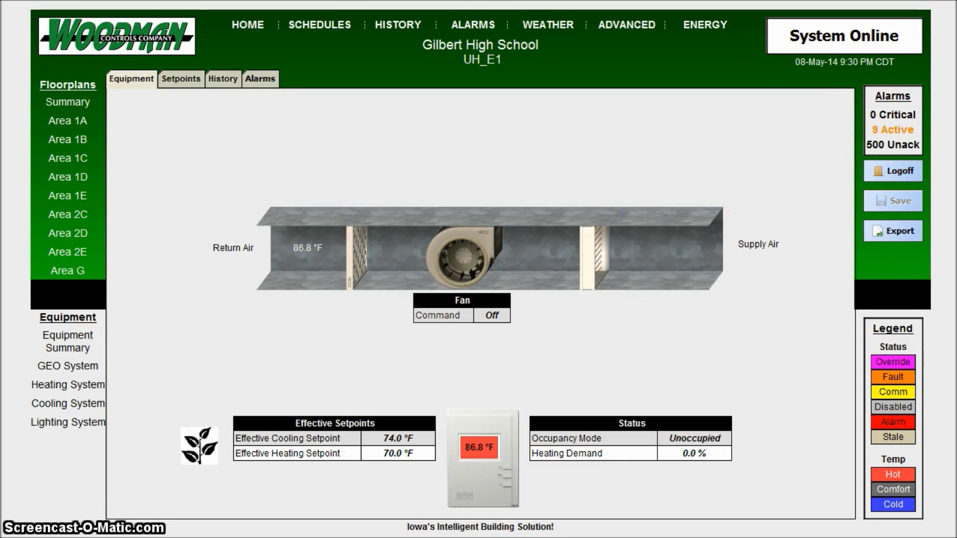
left_click(887, 145)
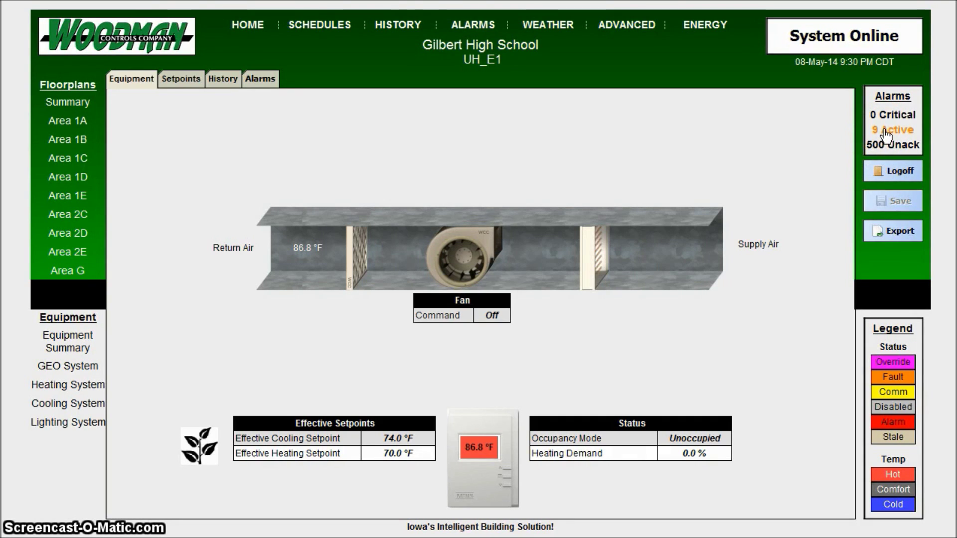
left_click(908, 169)
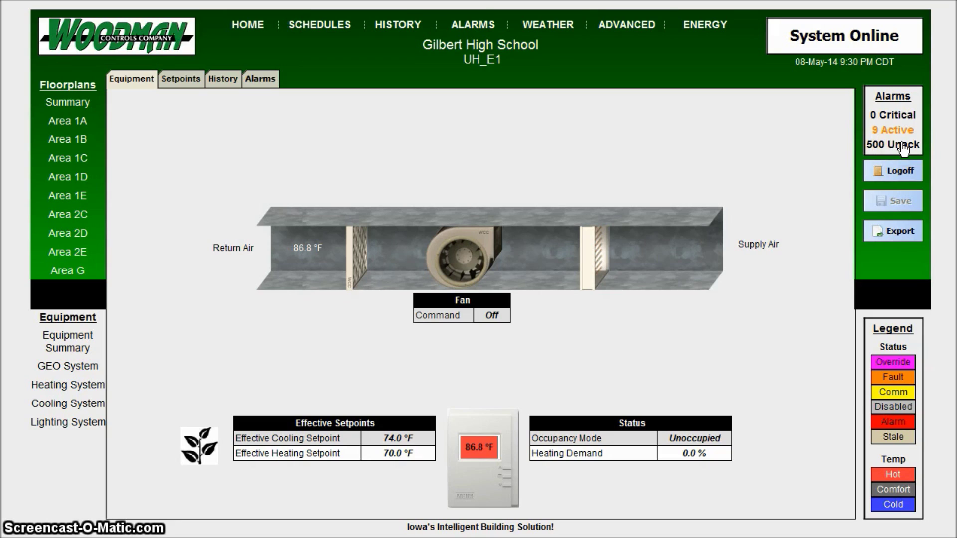
left_click(882, 119)
left_click(877, 171)
left_click(875, 155)
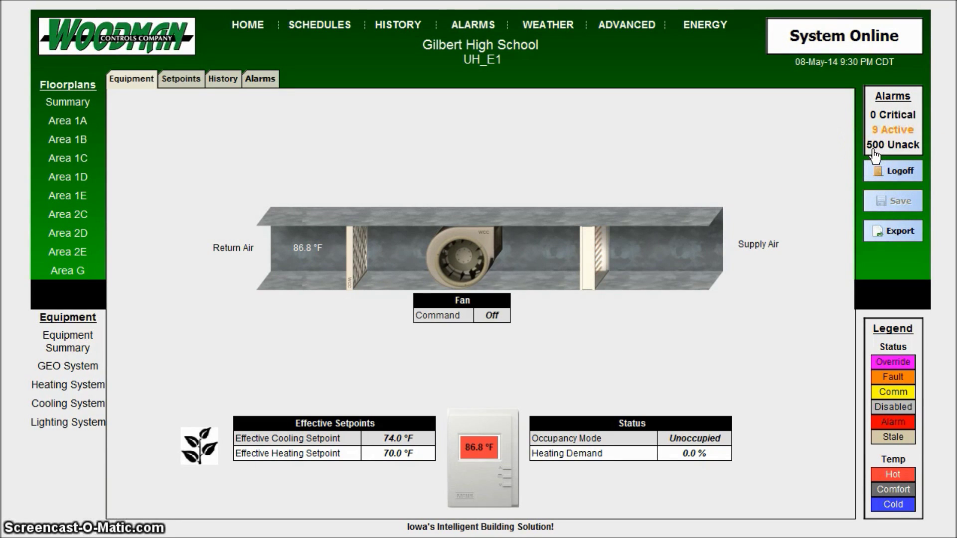
left_click(889, 172)
left_click(906, 169)
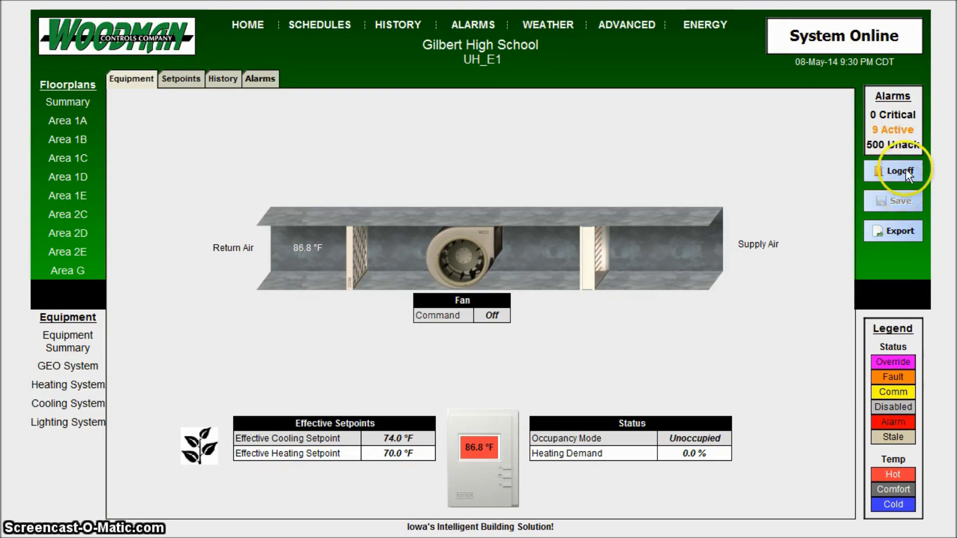
left_click(890, 207)
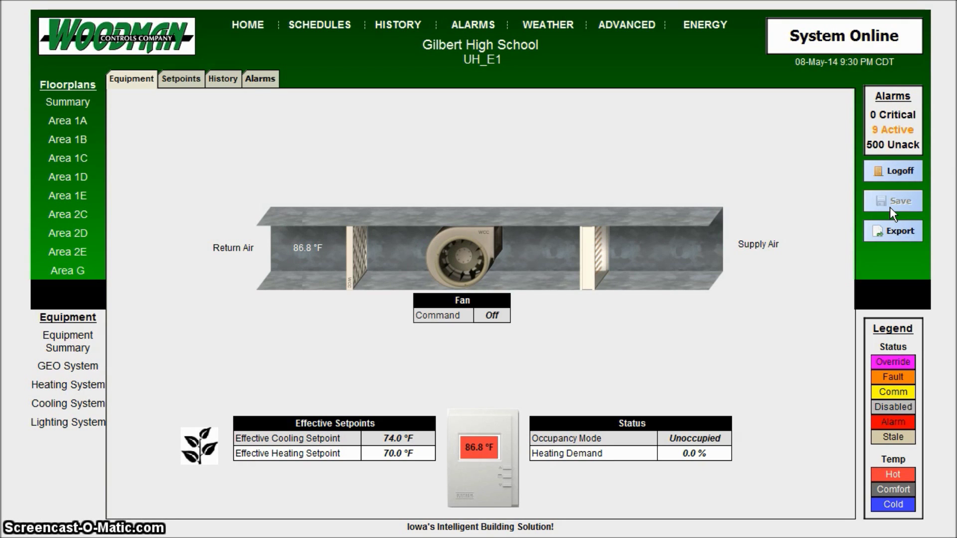
left_click(881, 184)
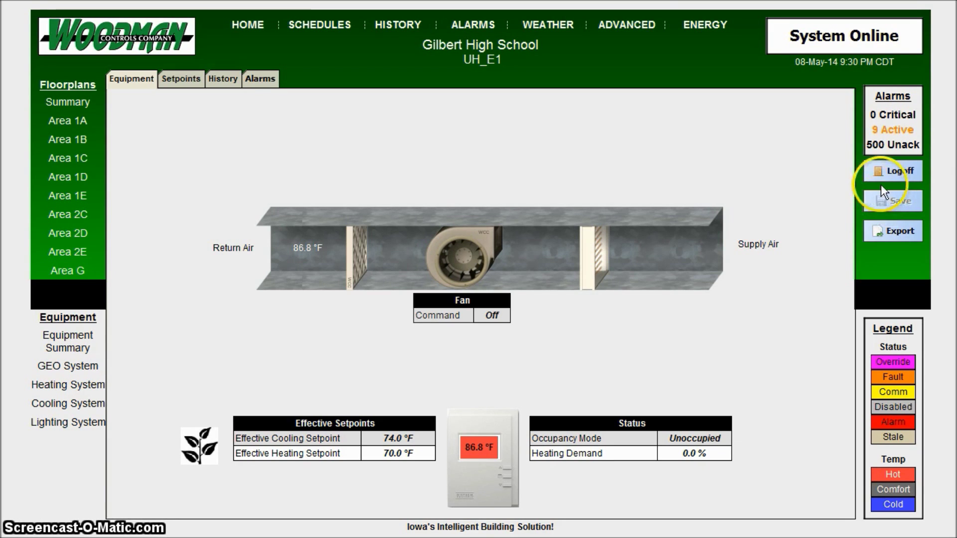
View the export options for the UH-E1 graphic and close them without exporting
left_click(891, 231)
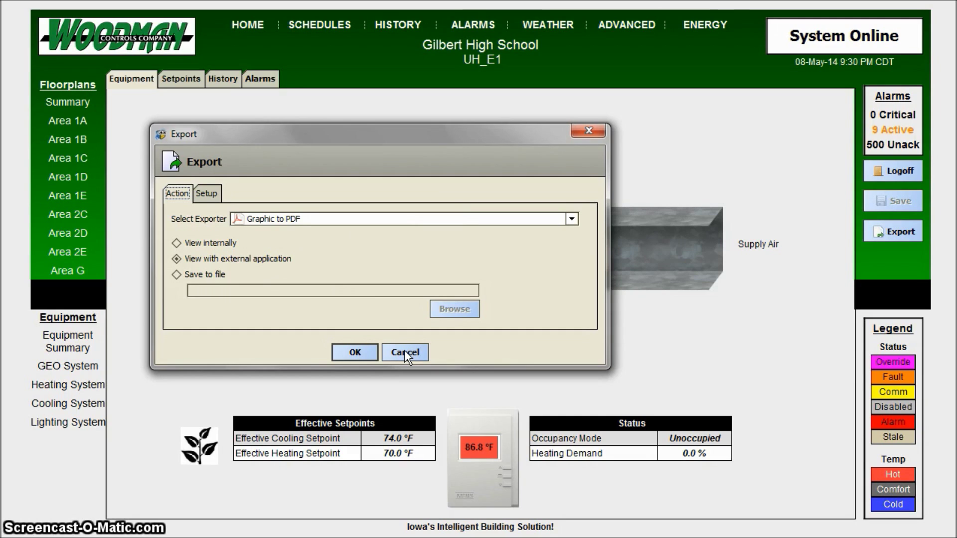
left_click(404, 352)
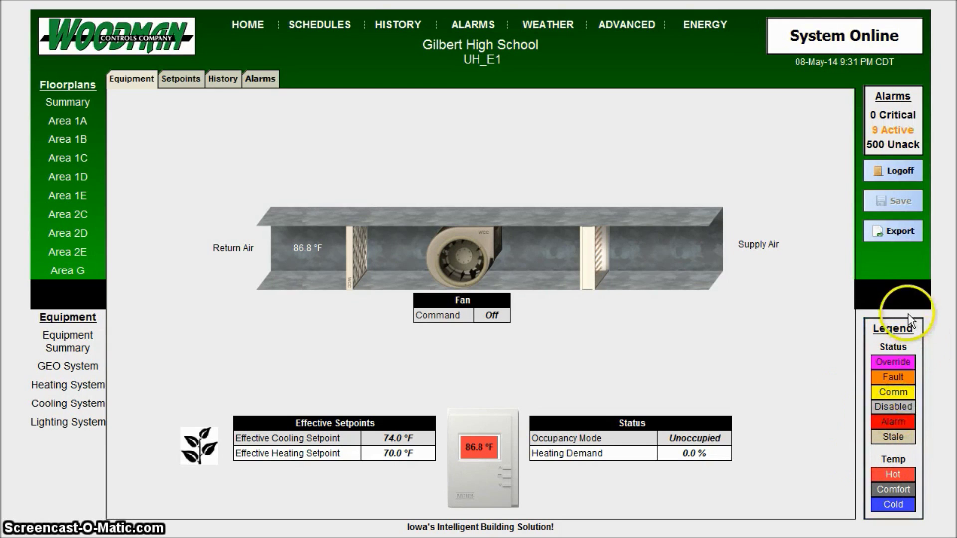
Override the UH-E1 effective cooling setpoint at 74.0 °F
right_click(402, 443)
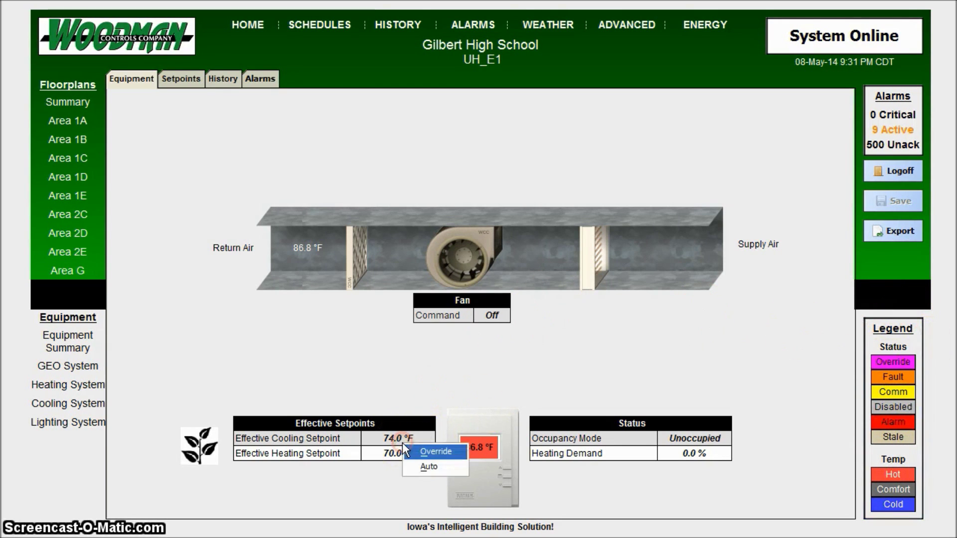
left_click(428, 448)
left_click(345, 272)
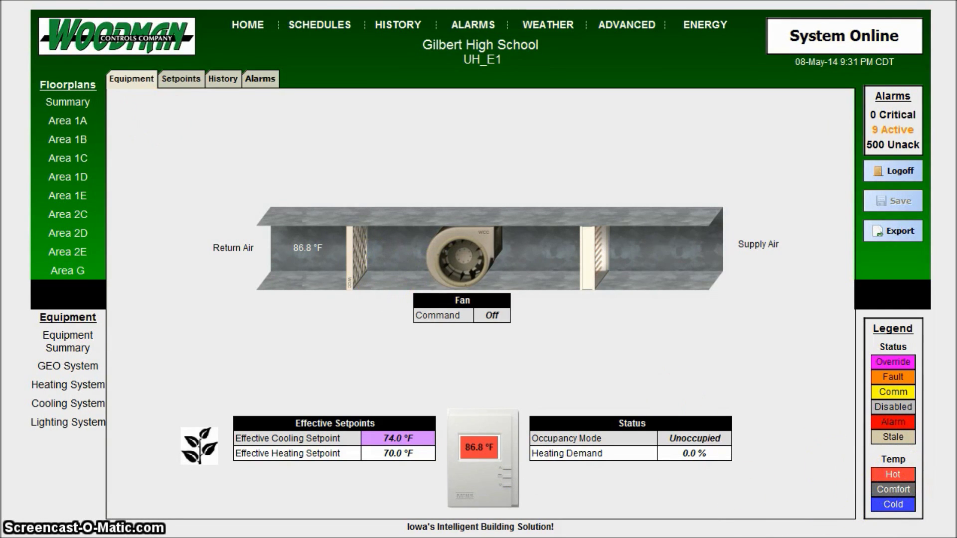
Reopen UH-E1 from the Area 2E floorplan and return its effective cooling setpoint to Auto
key("alt+Left")
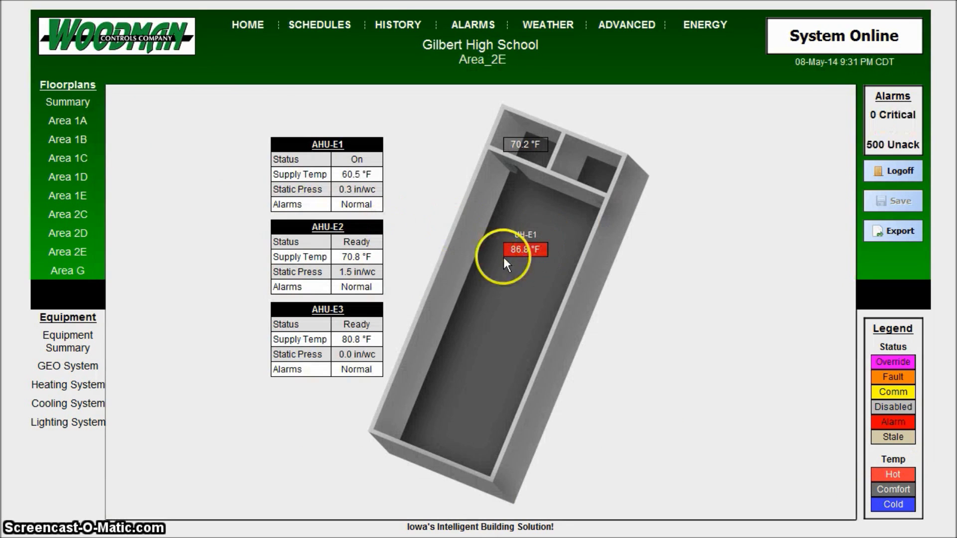
left_click(543, 251)
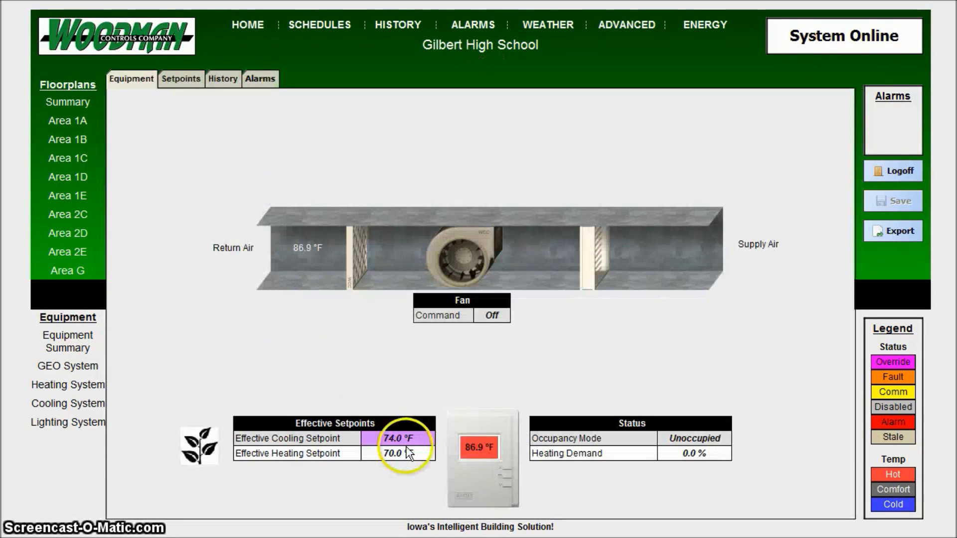
right_click(387, 435)
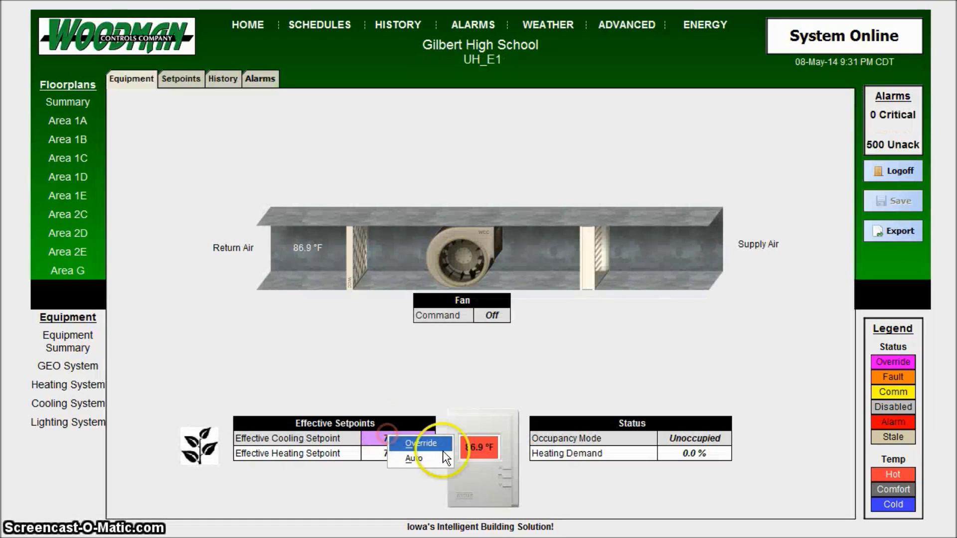
left_click(422, 456)
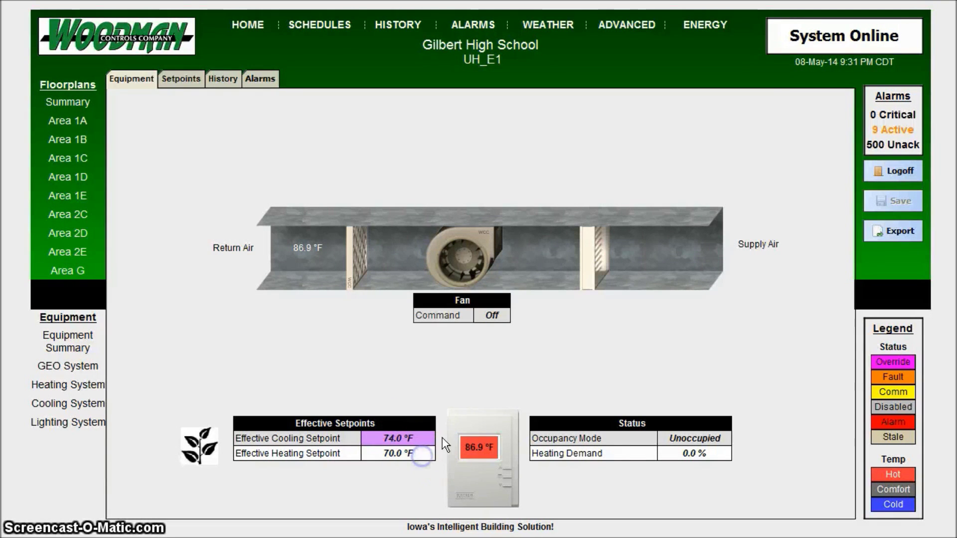